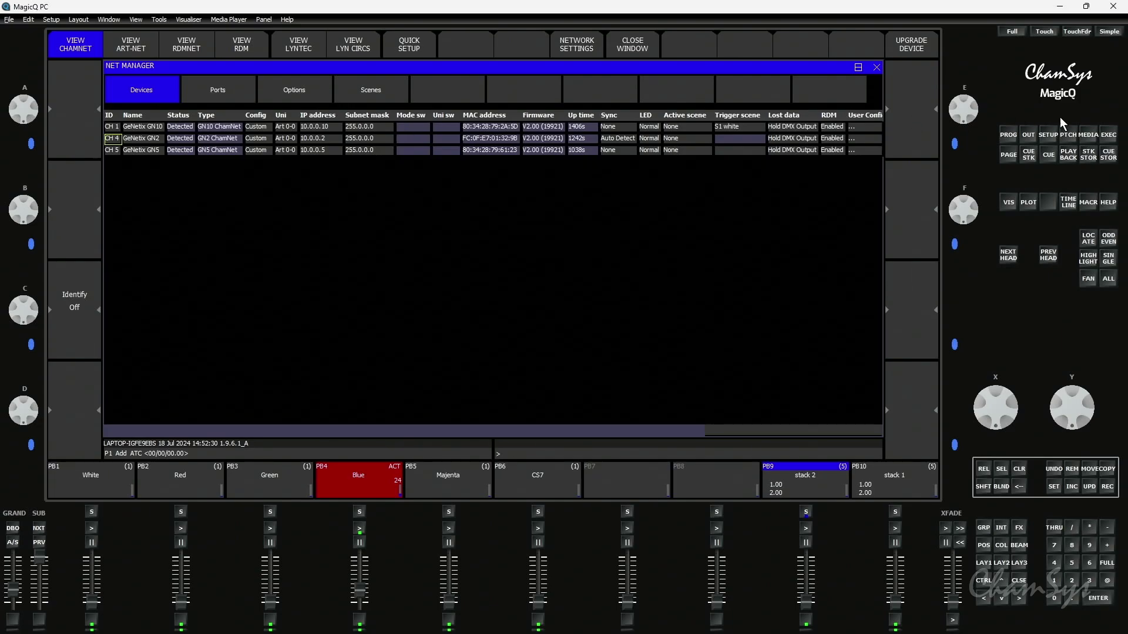
Step: Show the MIDI Timecode setup page and confirm Timecode decode is Art-Net with SMPTE 30 frames
left_click(1048, 136)
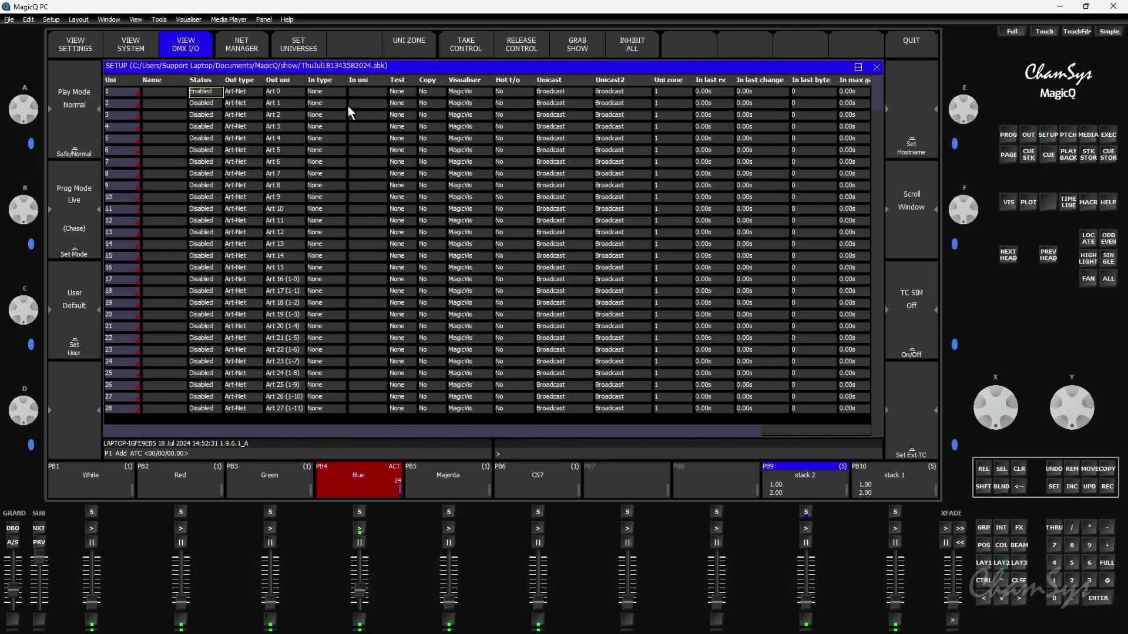
left_click(72, 49)
left_click(713, 101)
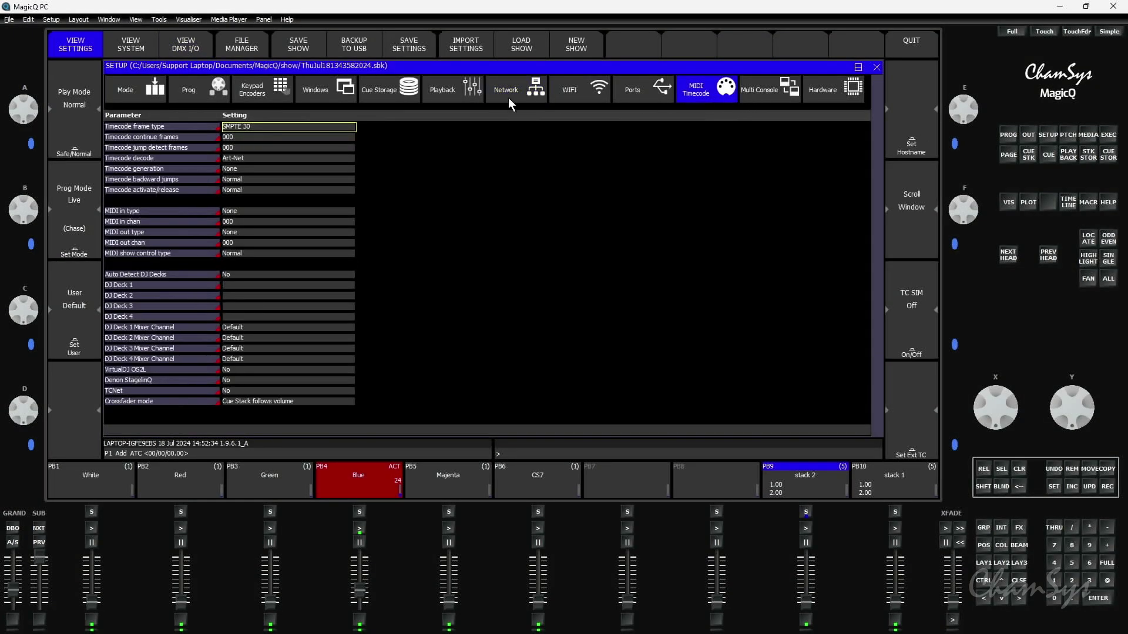
left_click(245, 159)
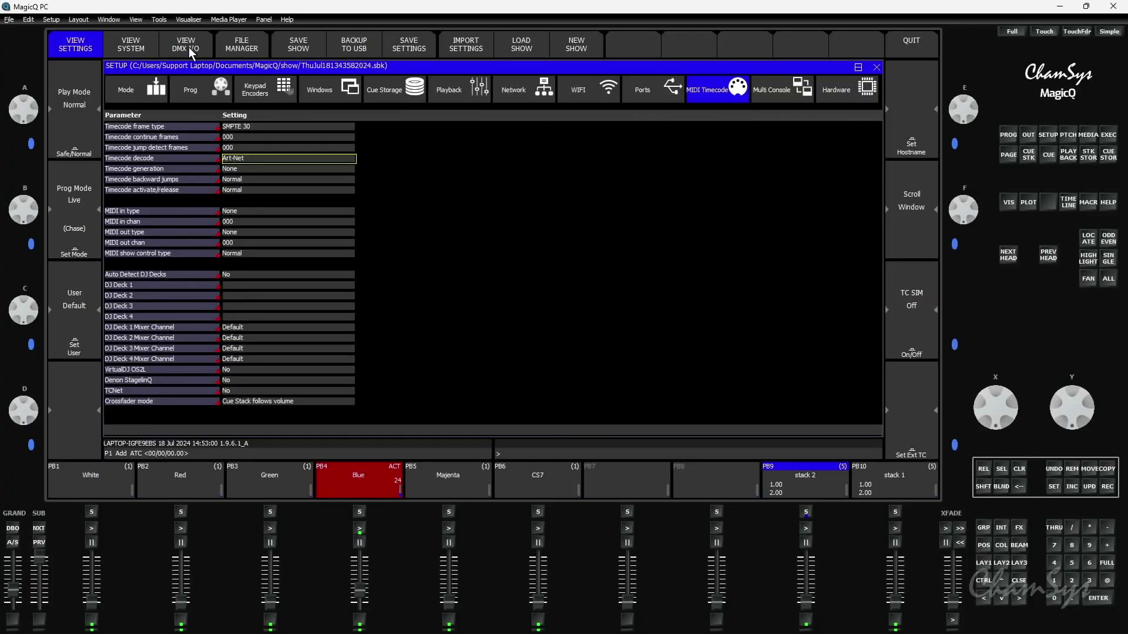
left_click(189, 47)
left_click(246, 46)
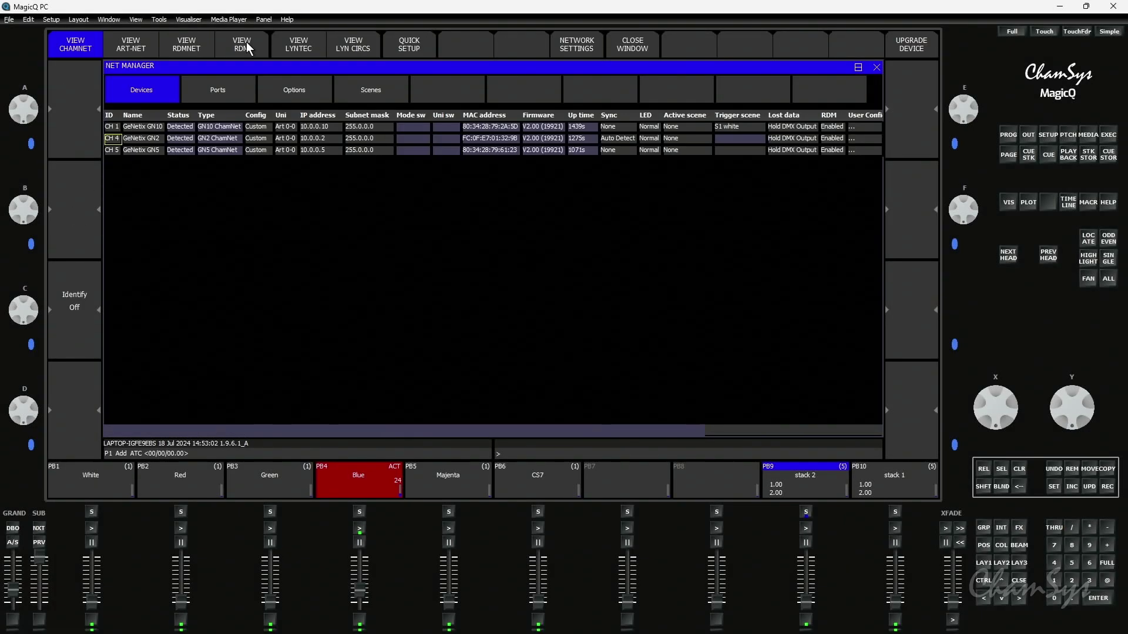
left_click(148, 128)
left_click(276, 90)
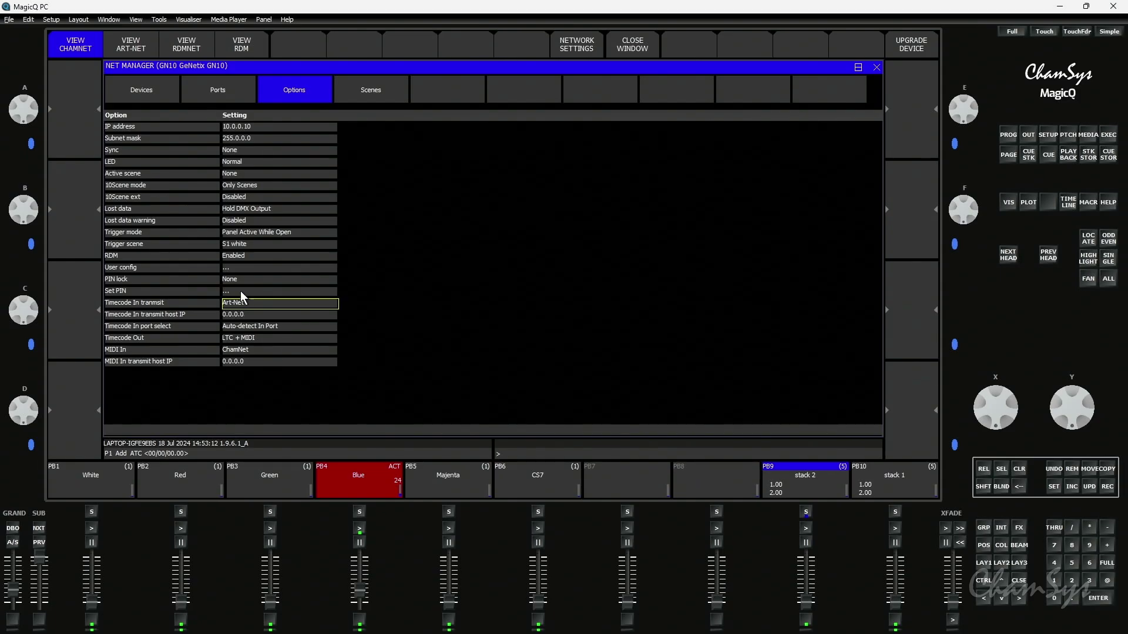
left_click(1046, 135)
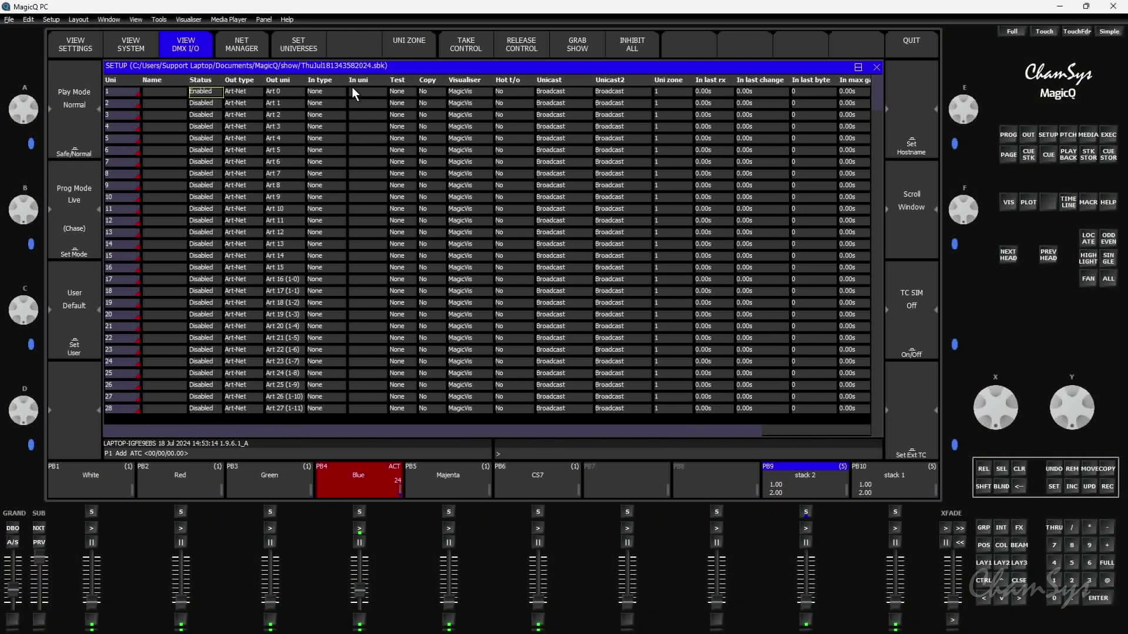
left_click(71, 50)
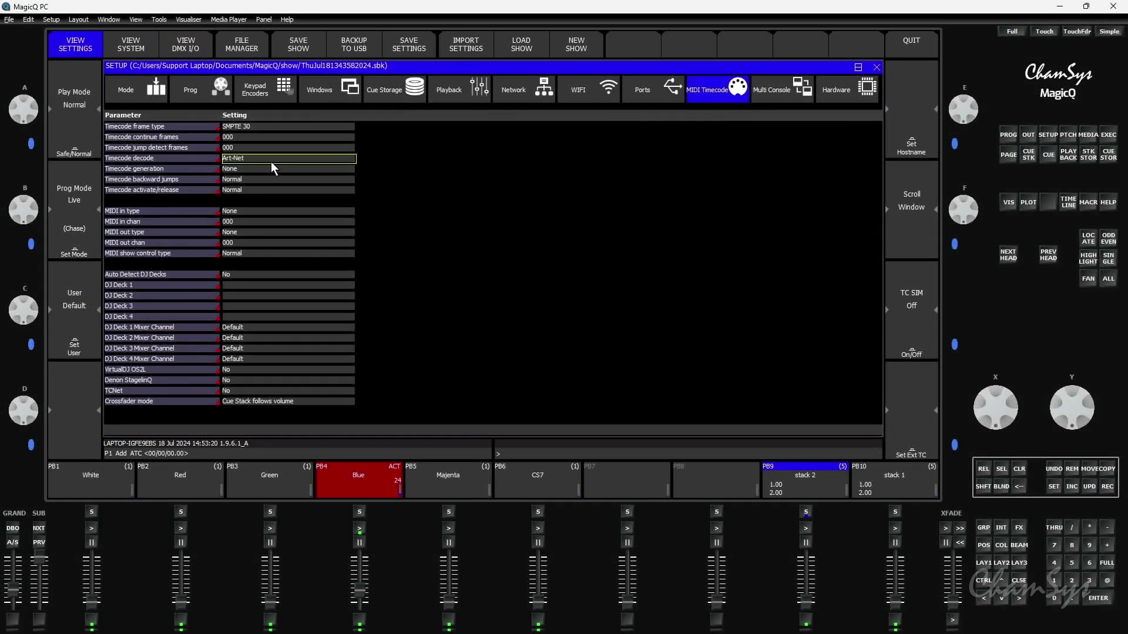
Step: Review stack 1's five timecode cues' Halt and Wait columns, then run and release its playback
left_click(893, 480)
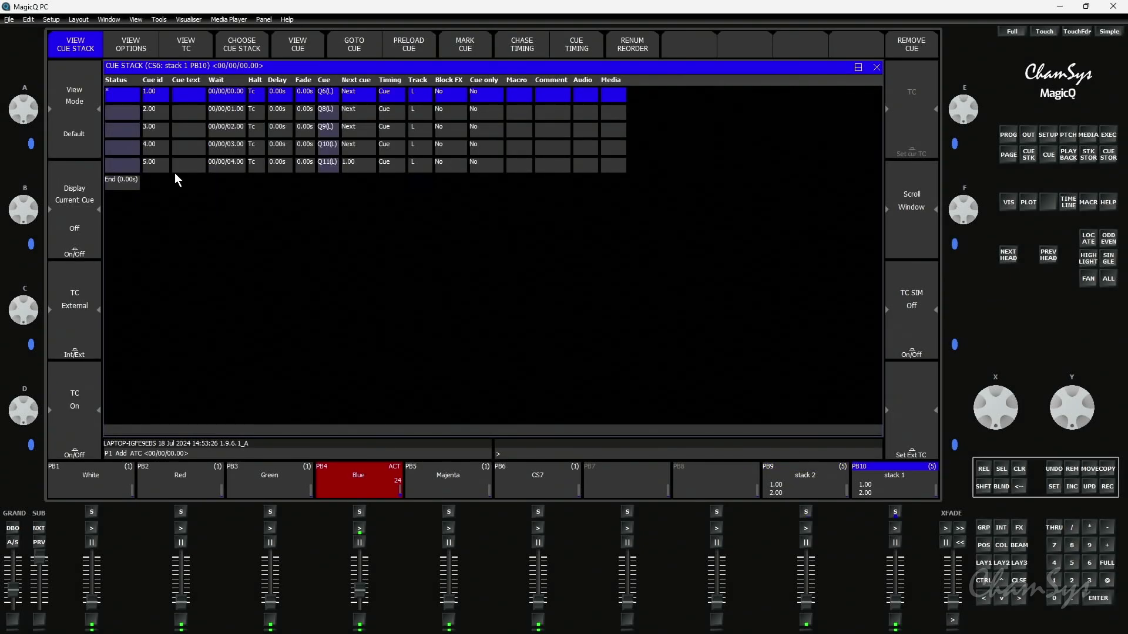
left_click_drag(259, 96, 259, 175)
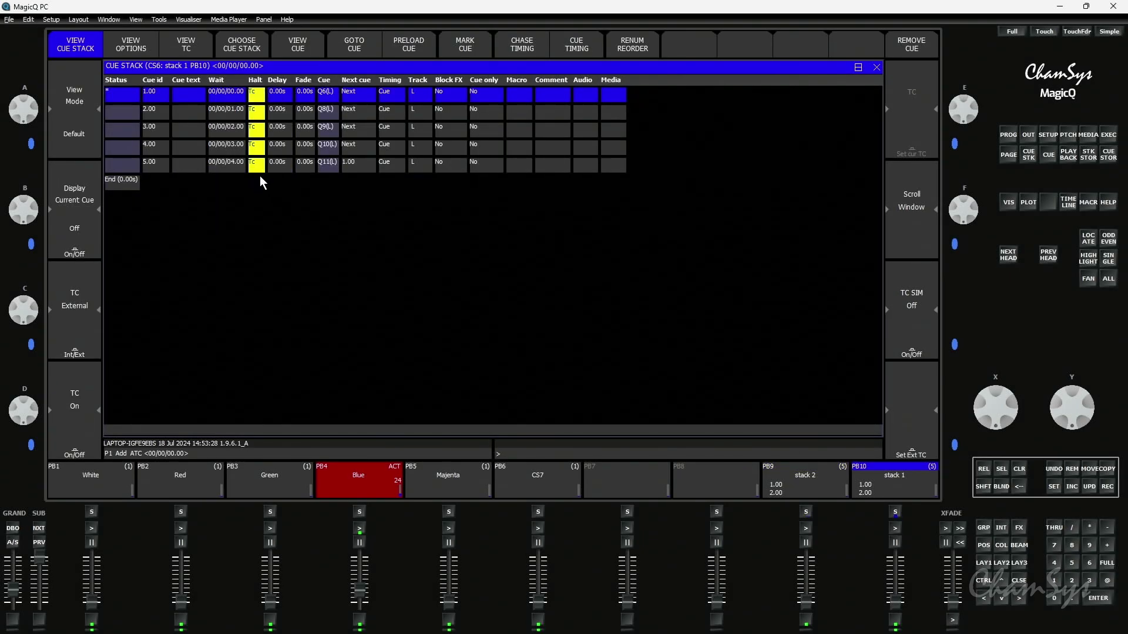
left_click_drag(228, 93, 231, 168)
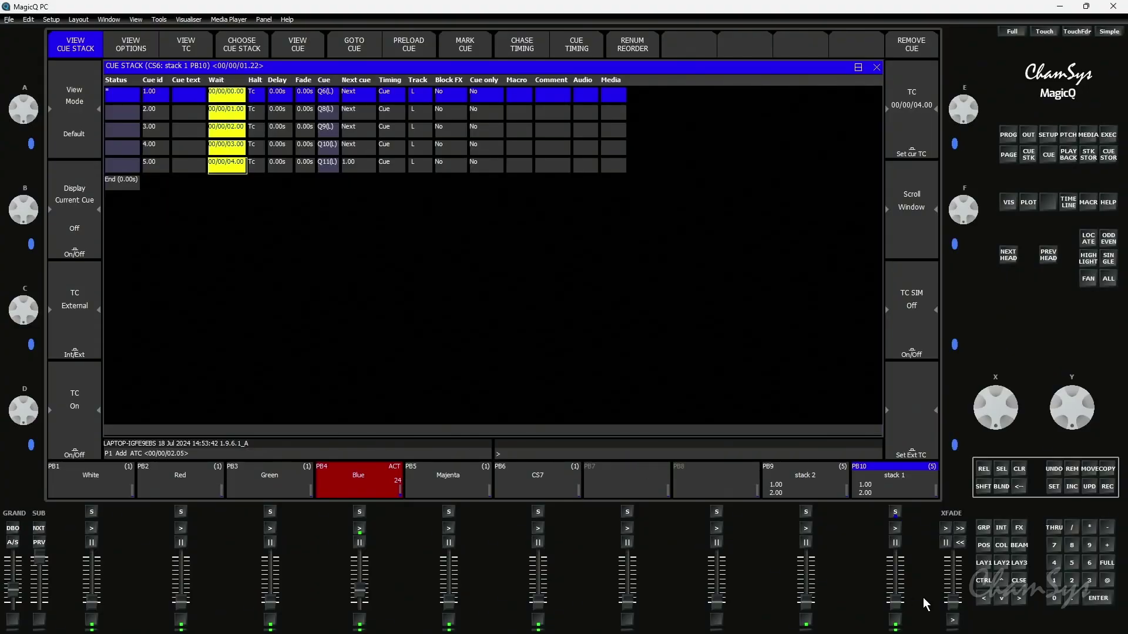
left_click_drag(899, 608, 895, 558)
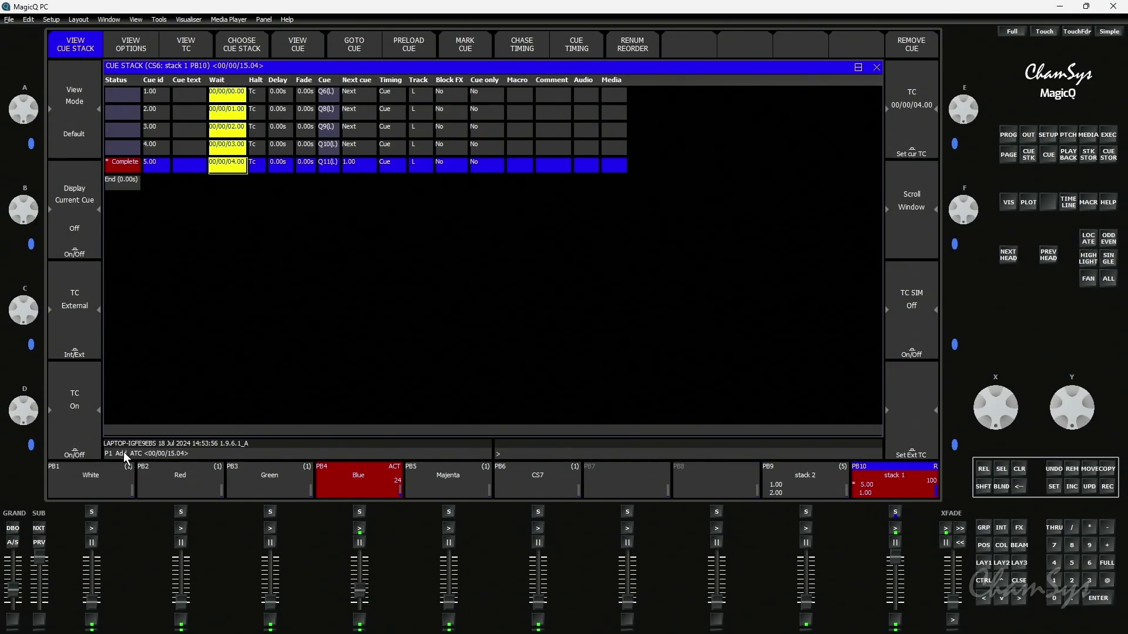
left_click_drag(896, 565, 897, 625)
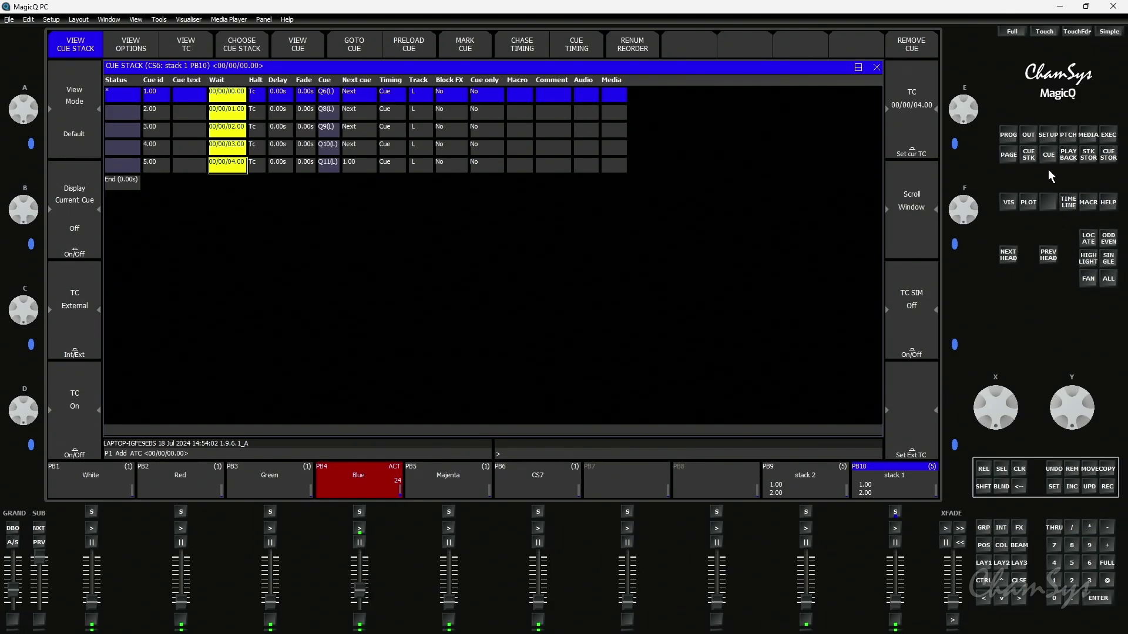
Step: List the Net Manager devices, showing GeNetix nodes GN10, GN2 and GN5 at 10.0.0.5
left_click(1047, 136)
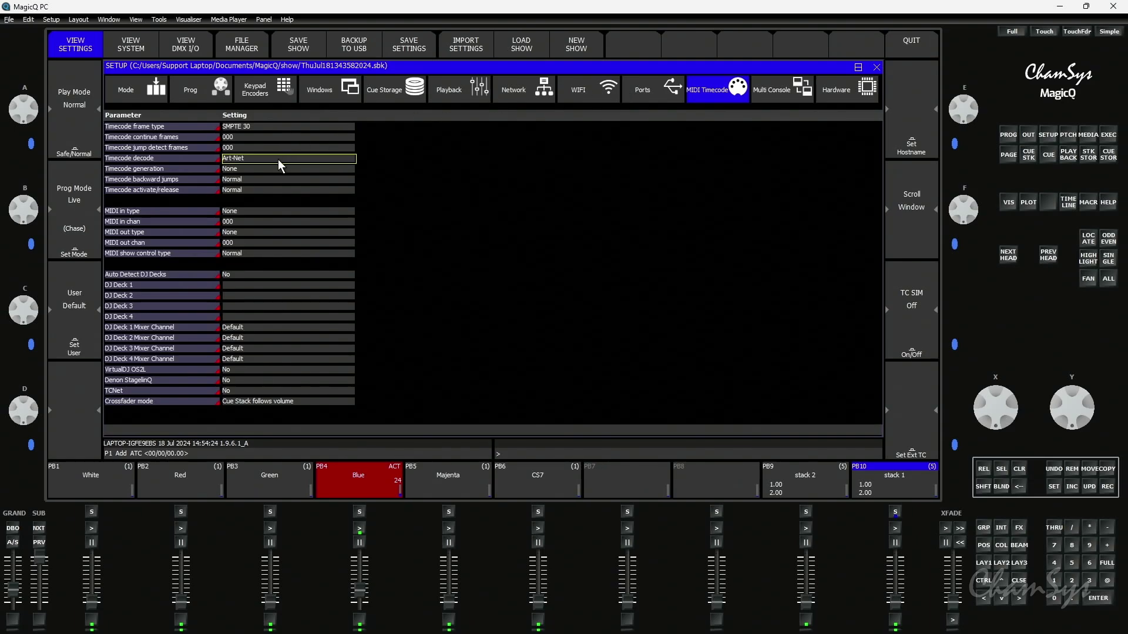
left_click(184, 48)
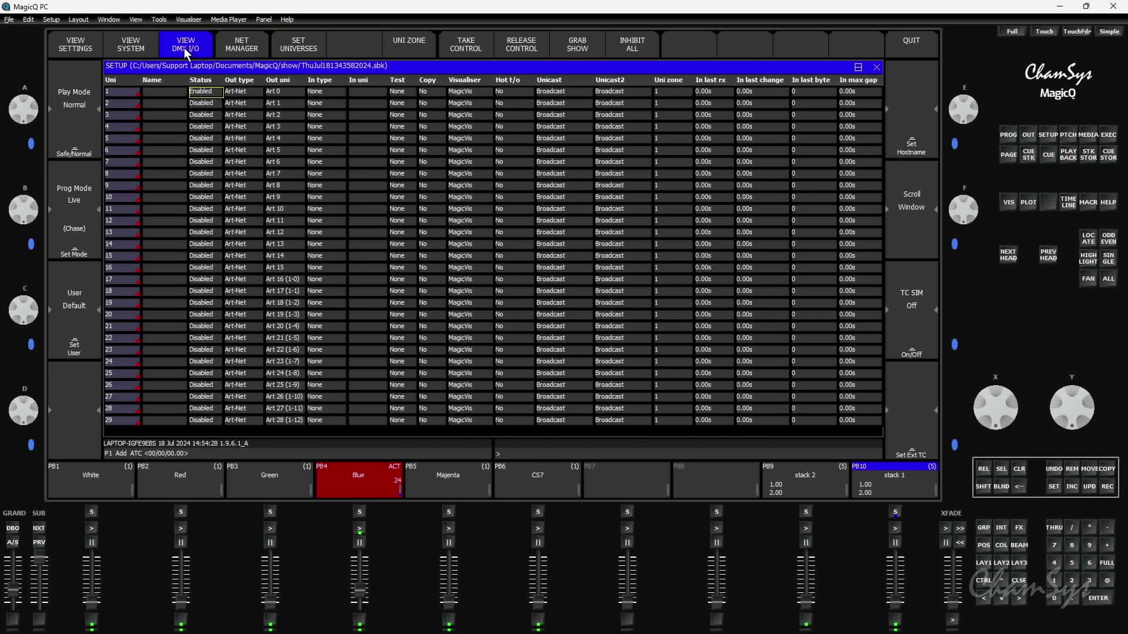
left_click(230, 47)
left_click(142, 89)
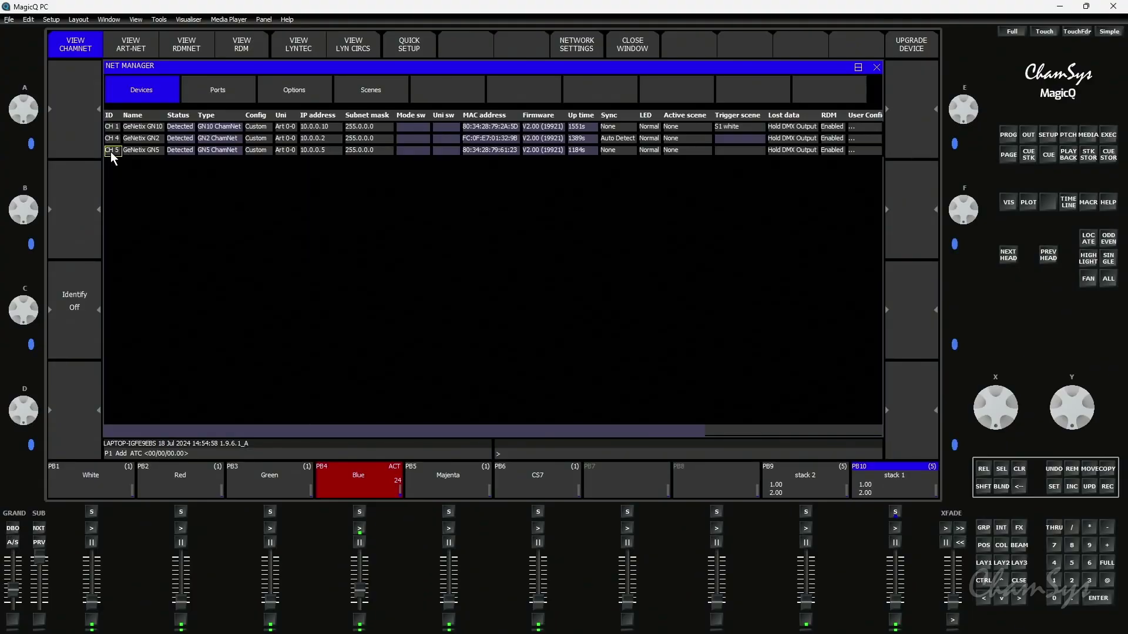
Step: Change the GN5 node's ID from CH 5 to CH 10
type("0")
type("10")
key("Return")
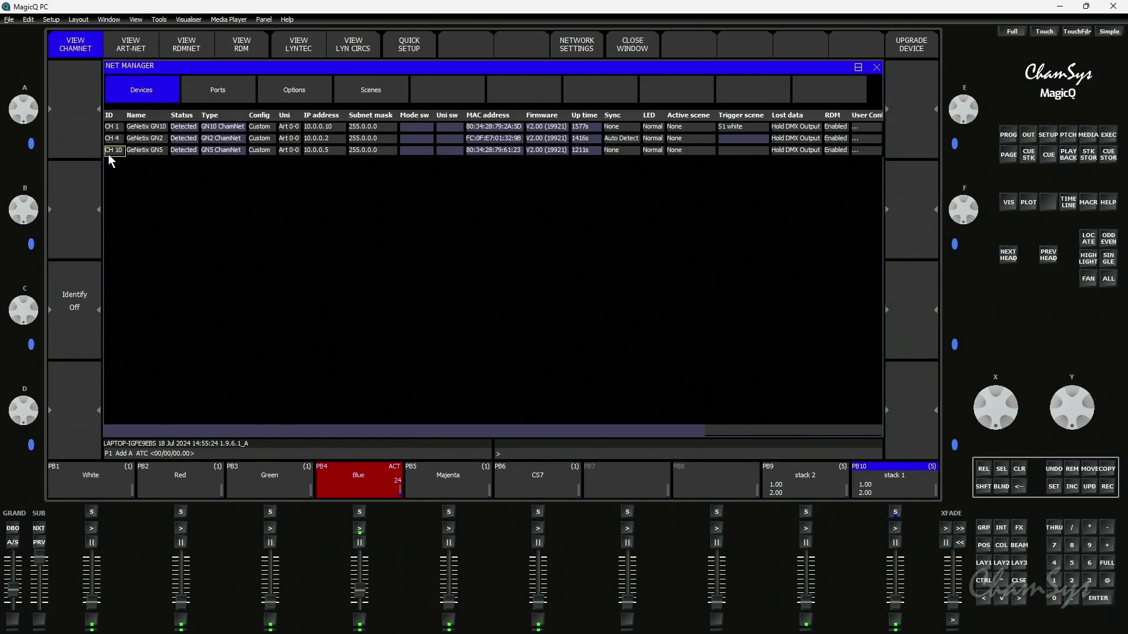
Step: Set Timecode In transmit to ChamNet in the GN5 node's options
left_click(292, 92)
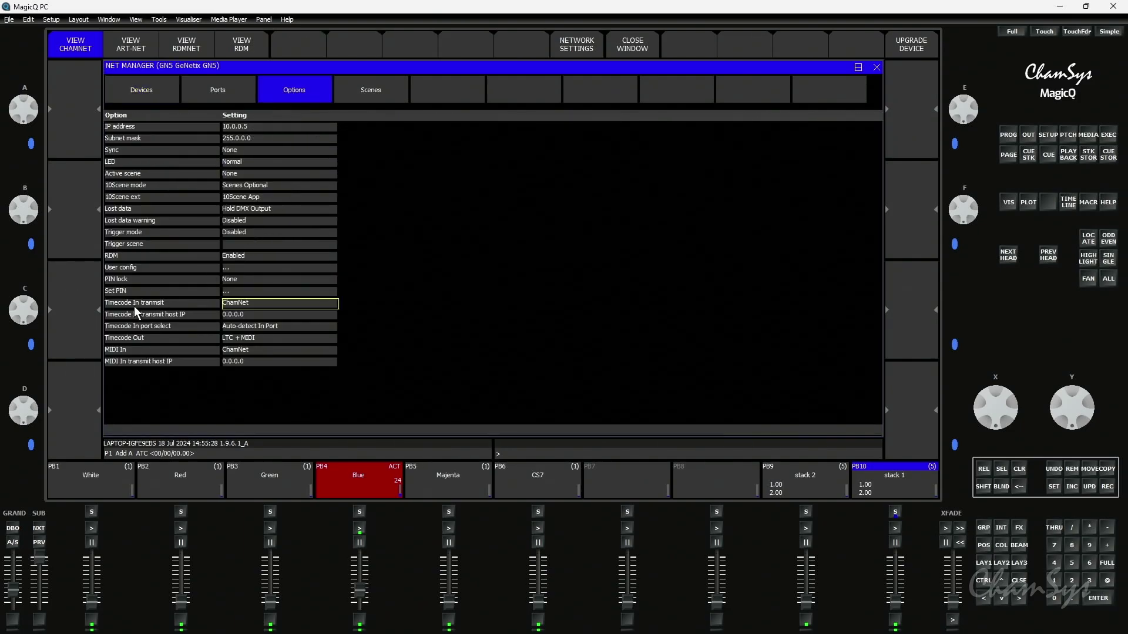
left_click(240, 304)
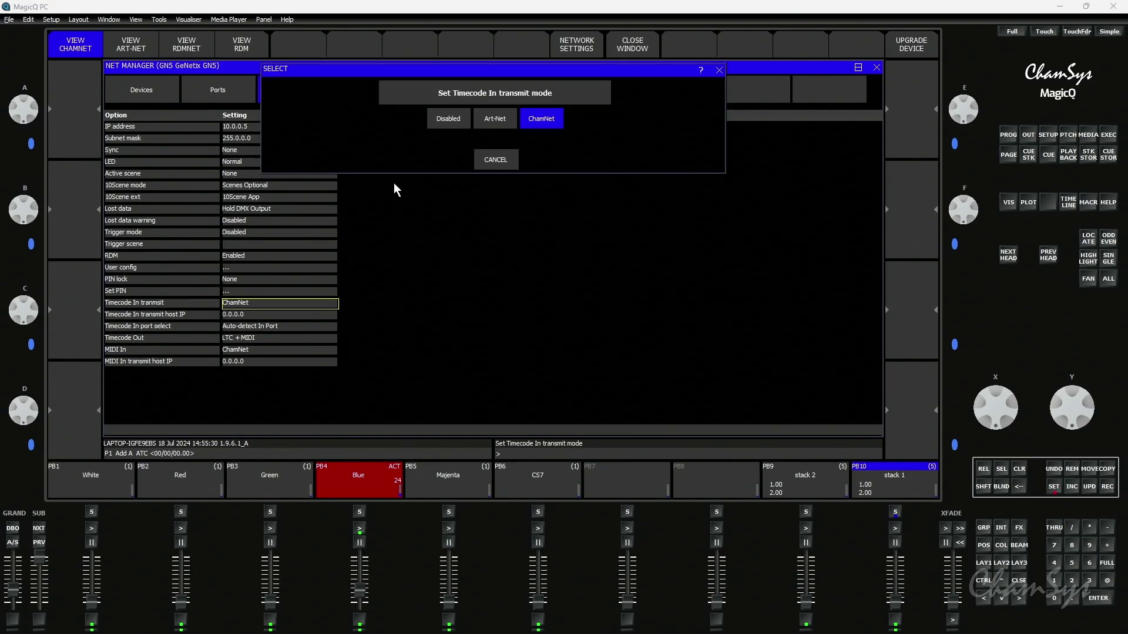
left_click(540, 117)
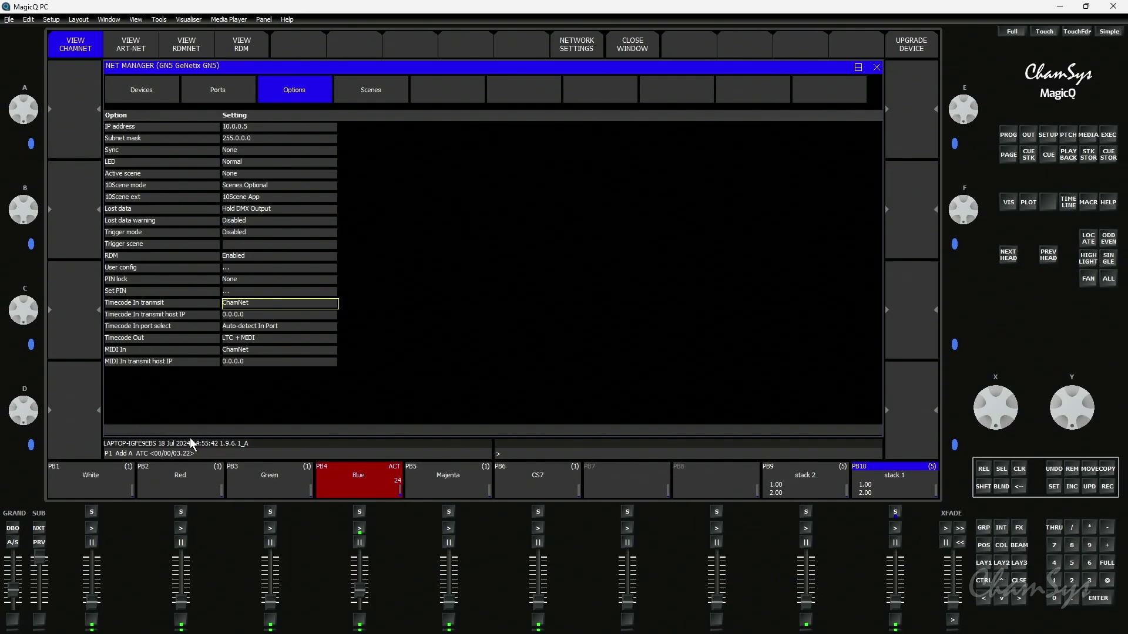
Step: Check the Timecode / DJ status page for Art-Net and ChamNet Timecode 10 at 24 frames/sec
left_click(1047, 136)
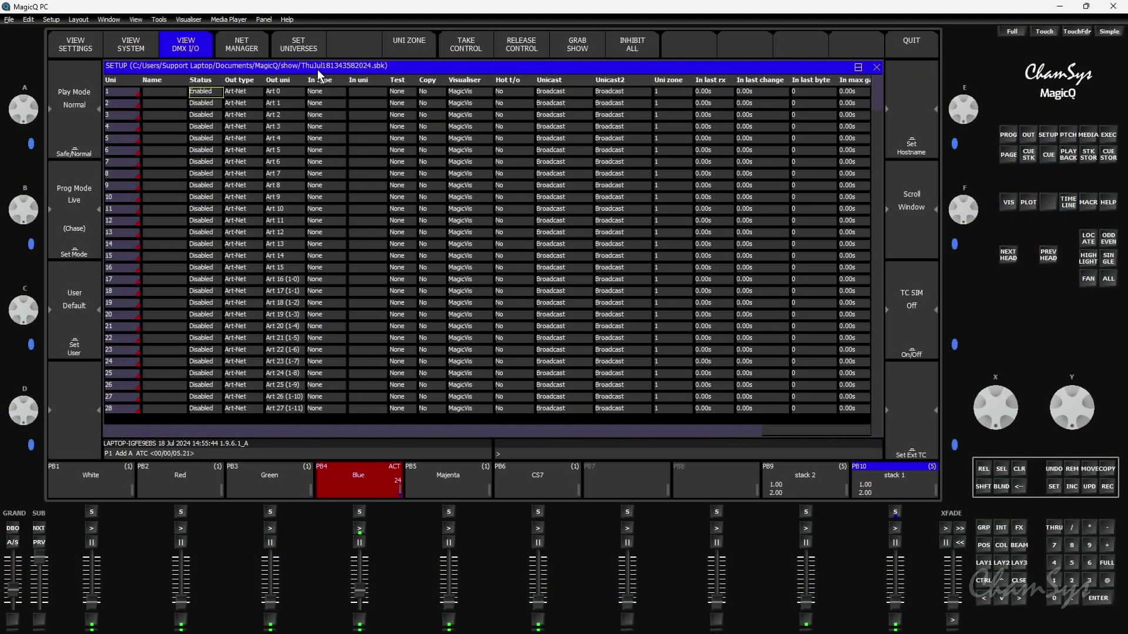
left_click(114, 43)
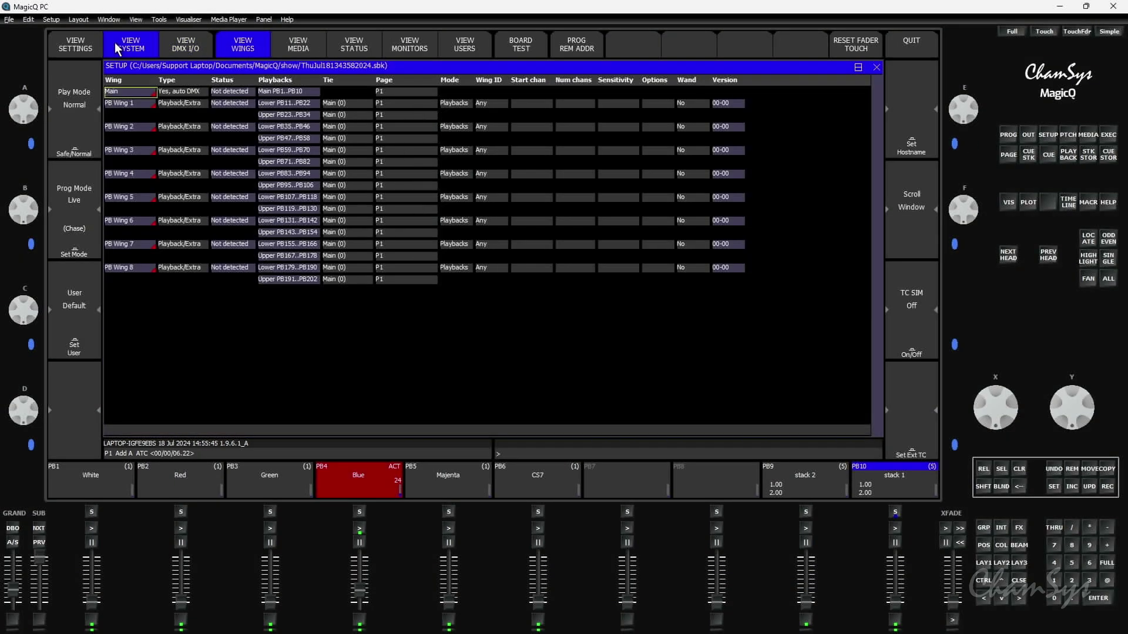
left_click(347, 42)
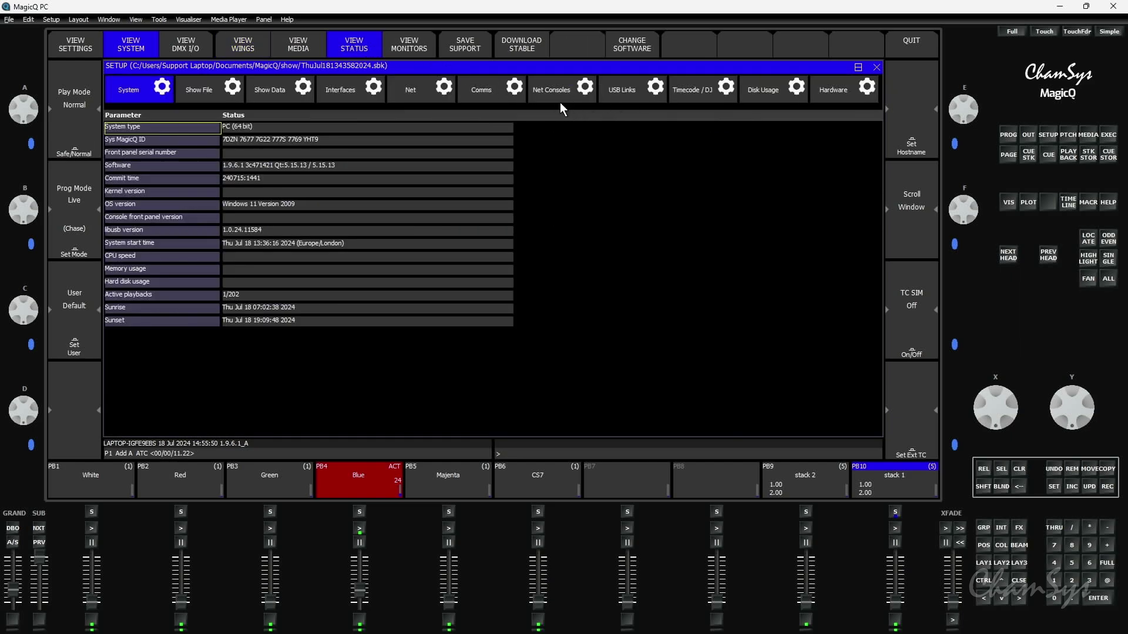
left_click(680, 94)
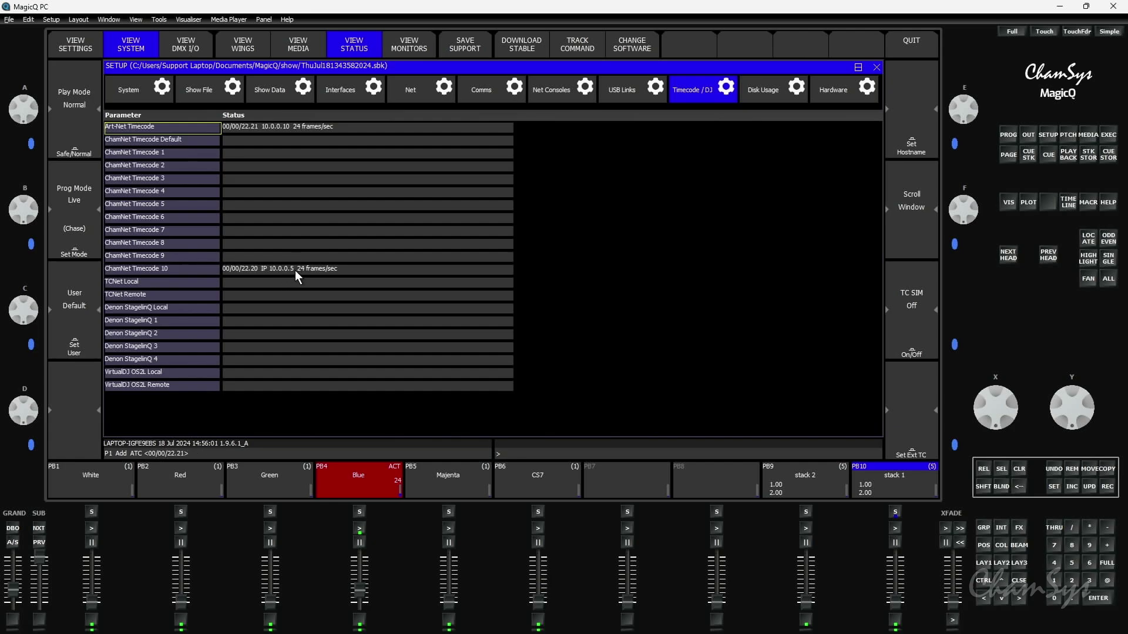
Step: Set the Execute window's grid size to 5x5
left_click(1110, 138)
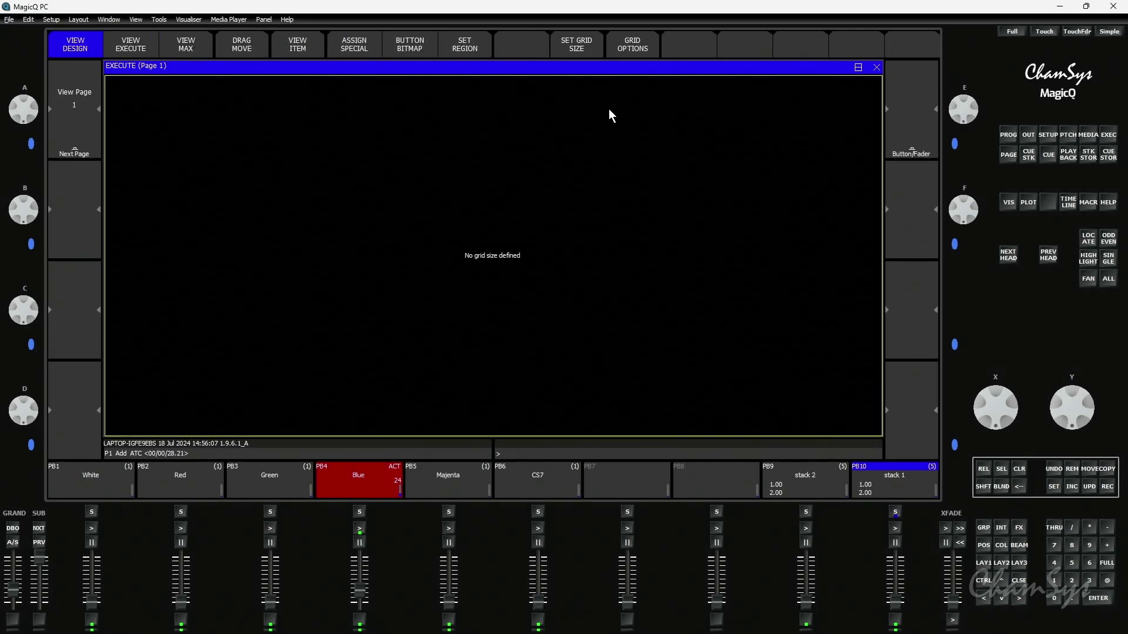
left_click(579, 47)
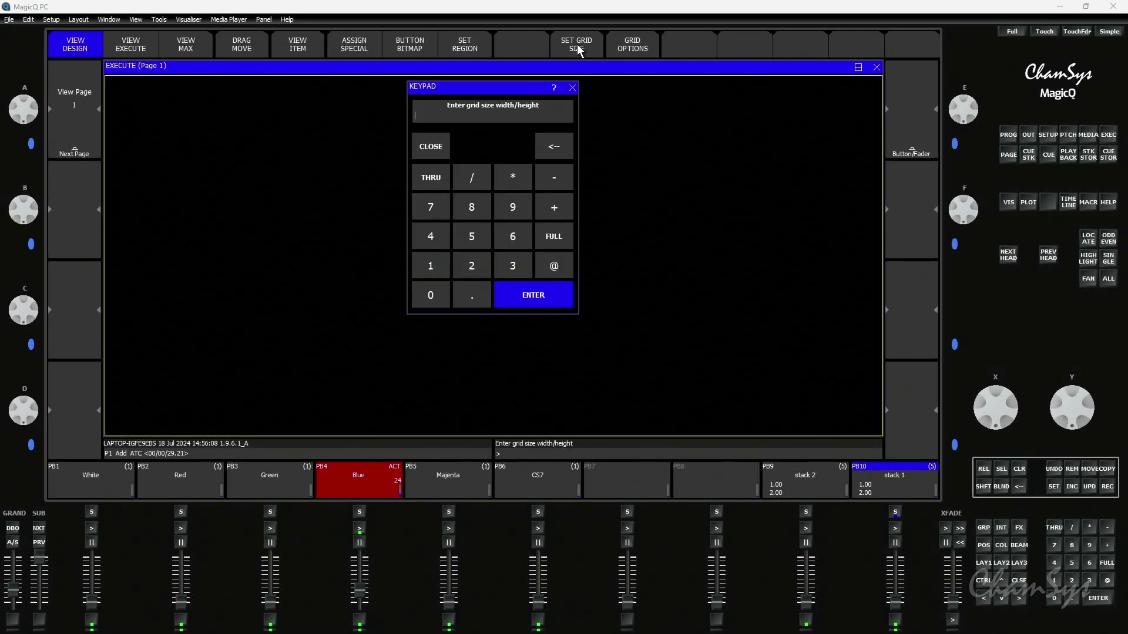
left_click(470, 235)
left_click(469, 178)
left_click(470, 235)
left_click(540, 294)
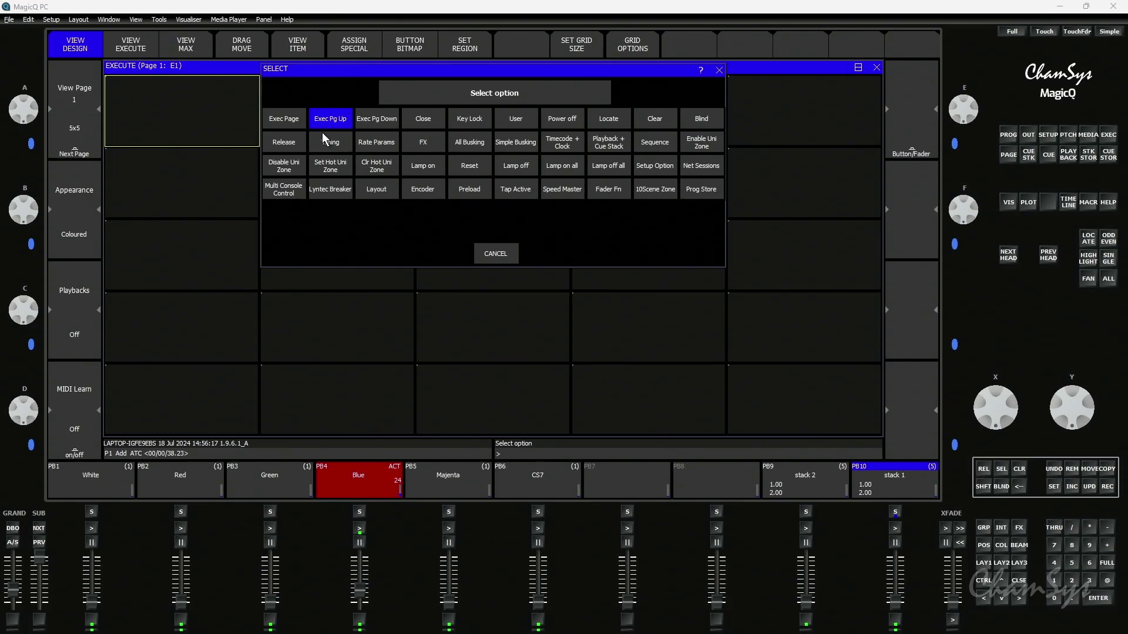
Step: Place the main Timecode readout in E1 and Timecode CH10 in E3, then view live
left_click(554, 143)
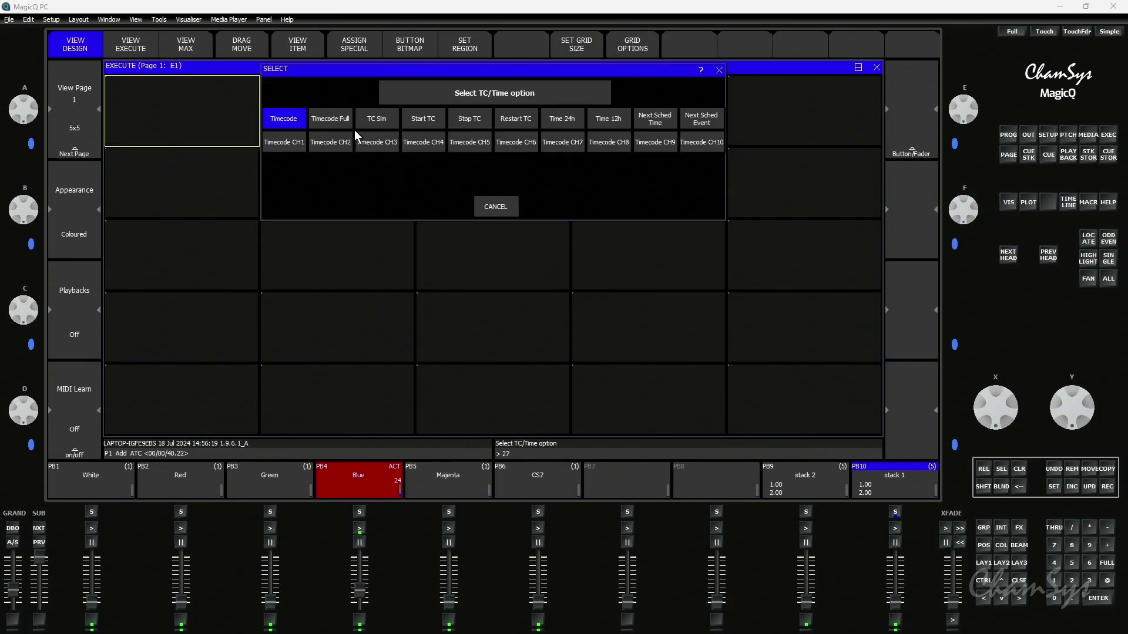
left_click(288, 121)
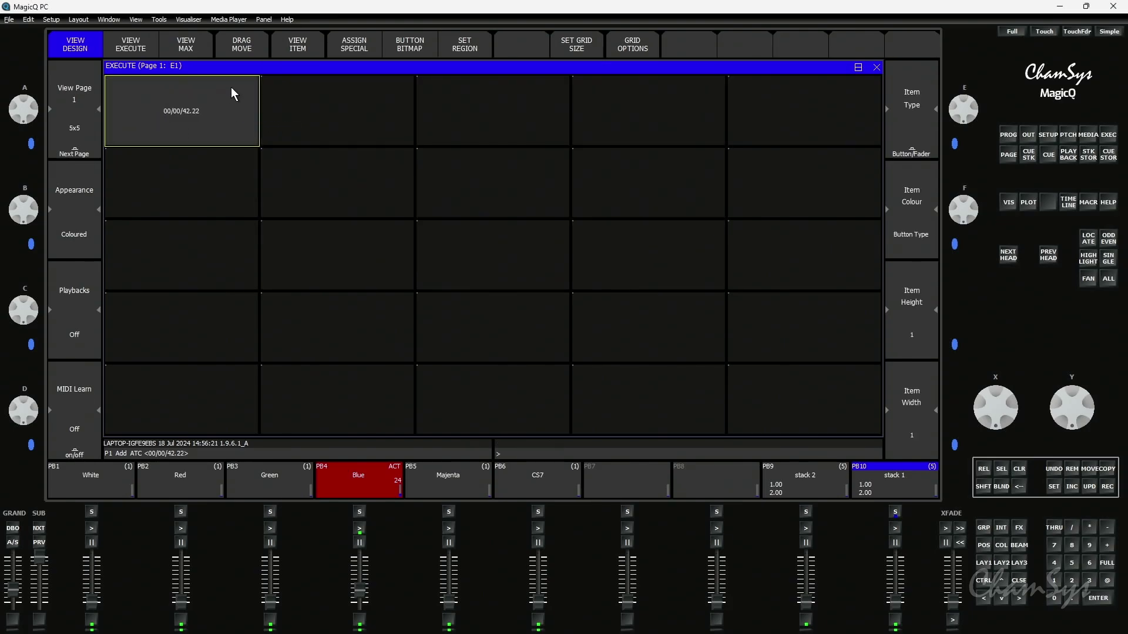
left_click(445, 95)
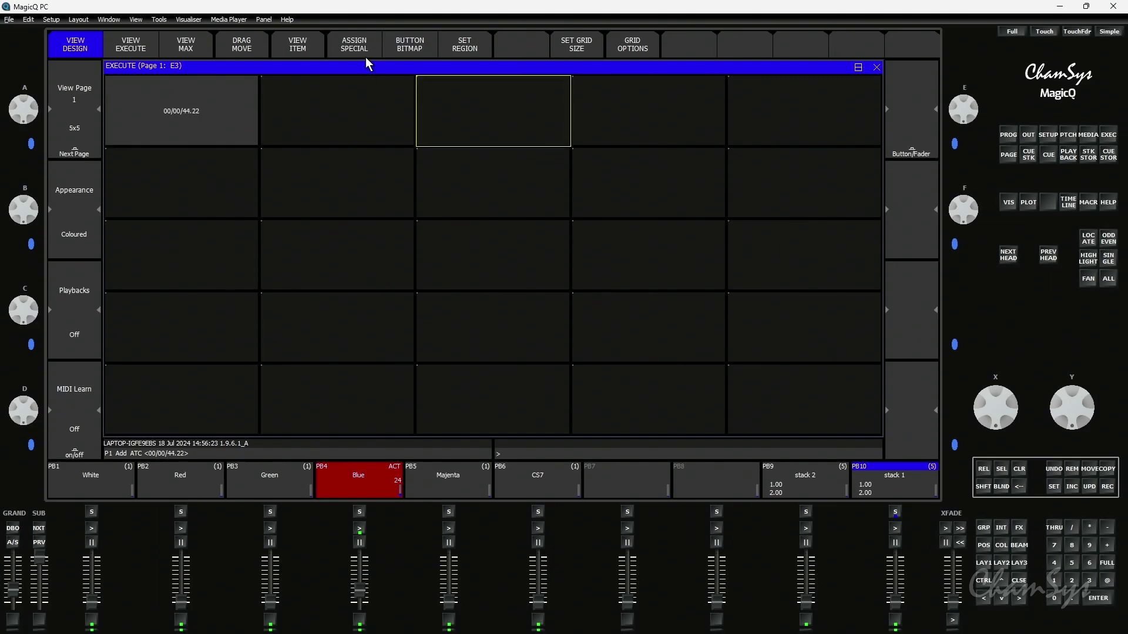
left_click(357, 43)
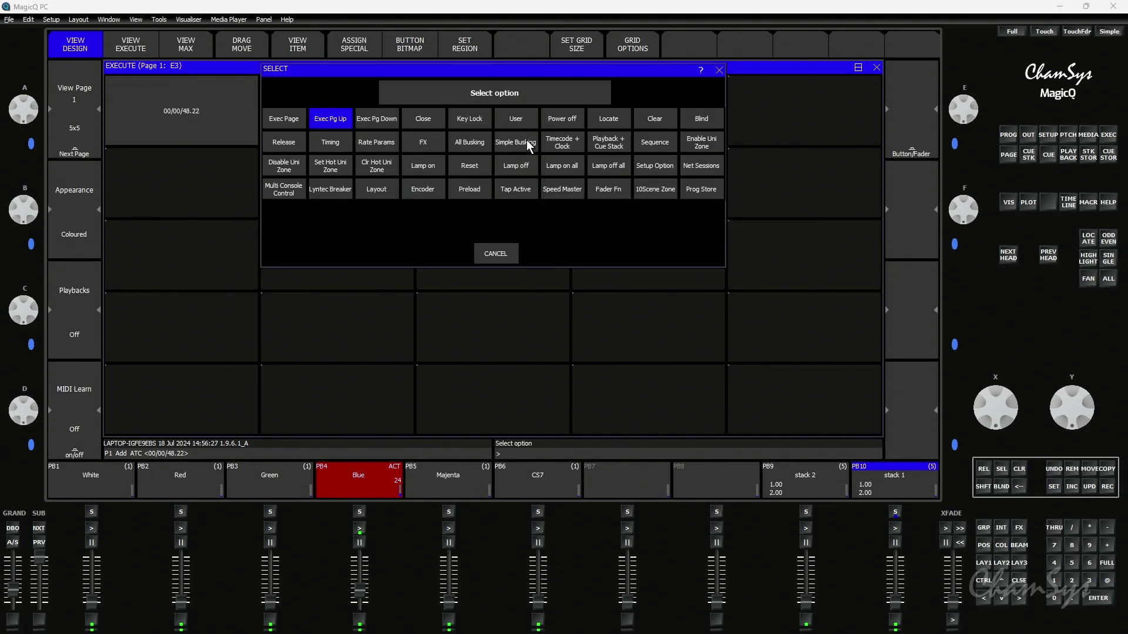
left_click(561, 141)
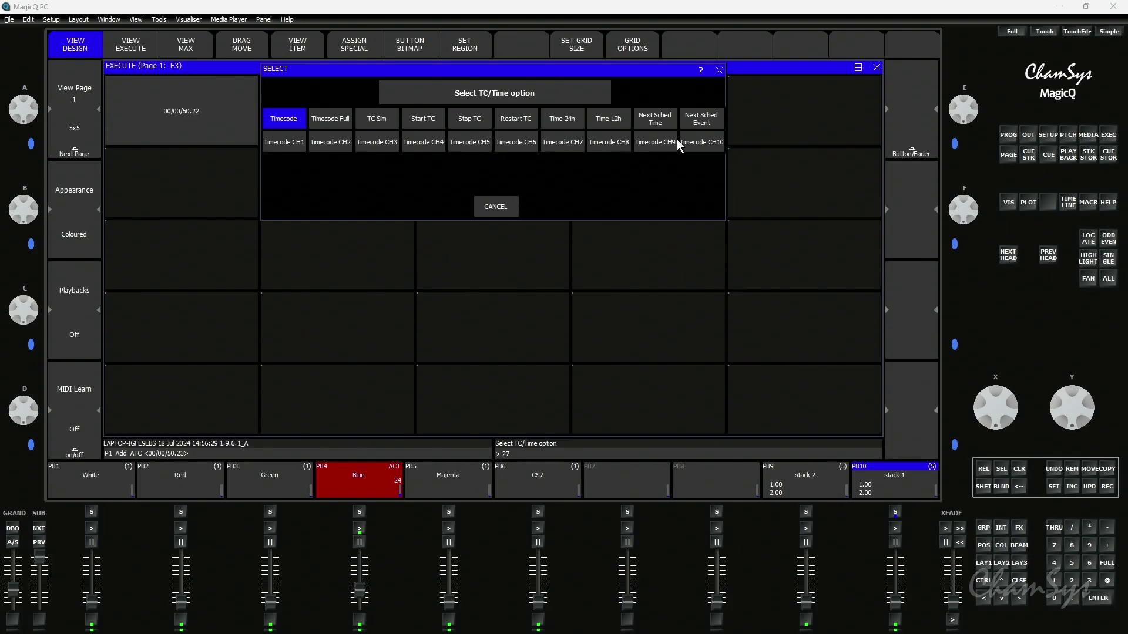
left_click(700, 142)
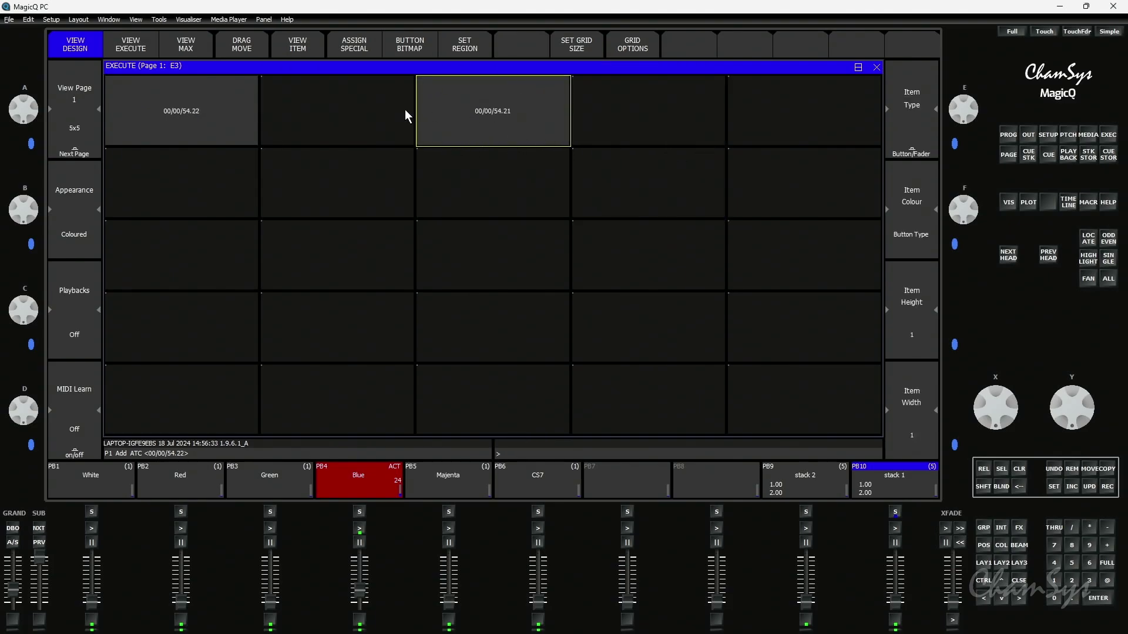
left_click(129, 50)
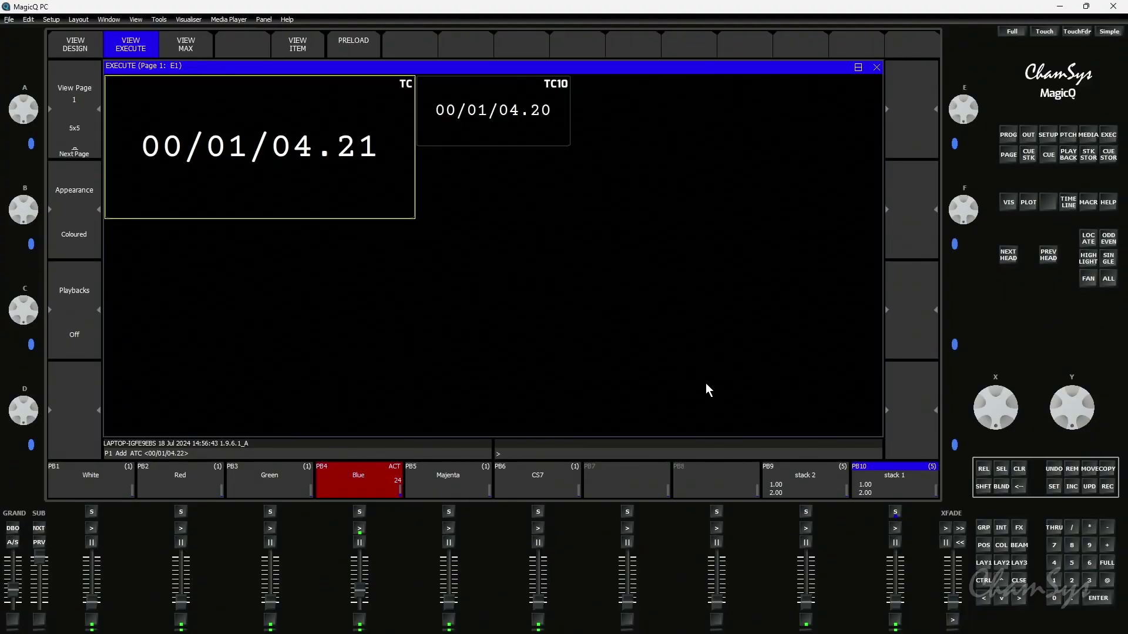
Step: Change stack 2's timecode TC Source from Default to CH 10
left_click(809, 485)
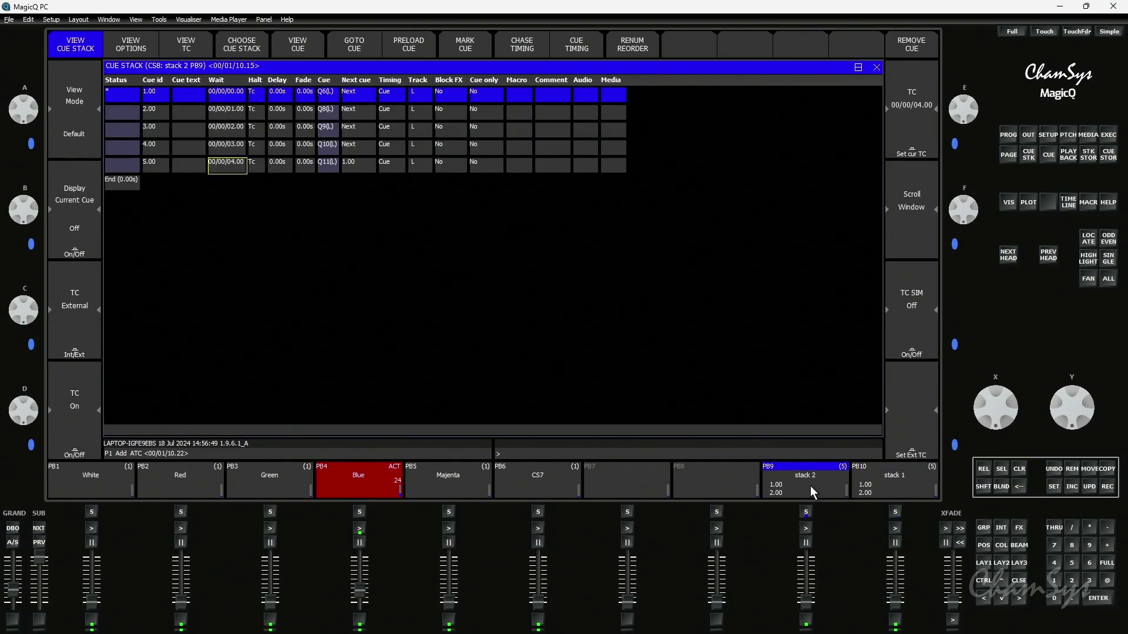
left_click(122, 47)
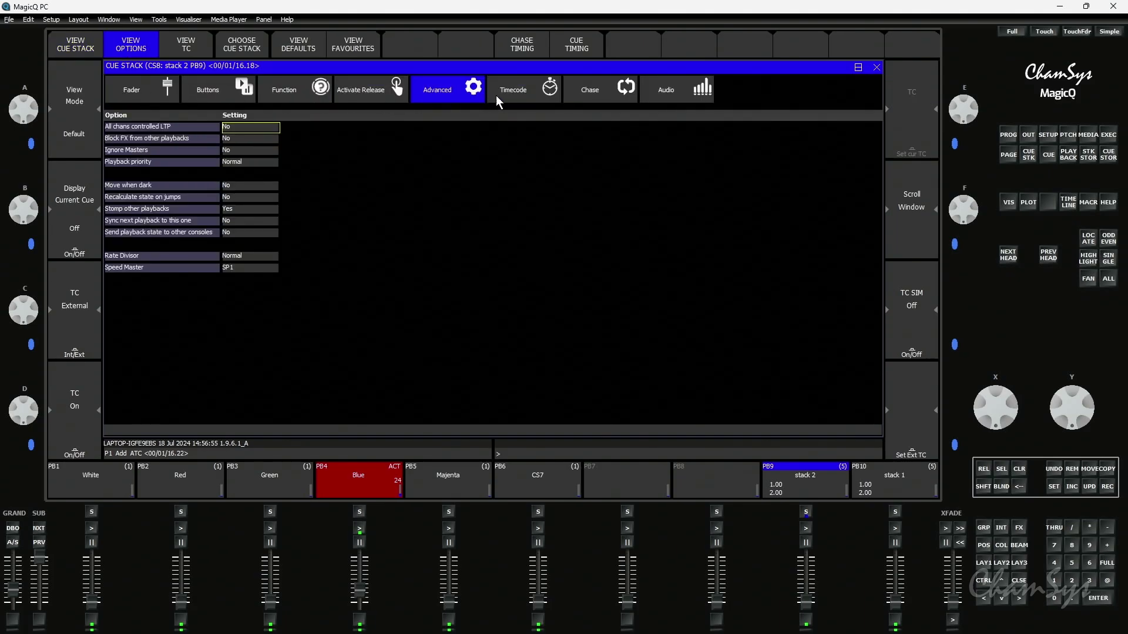
left_click(515, 90)
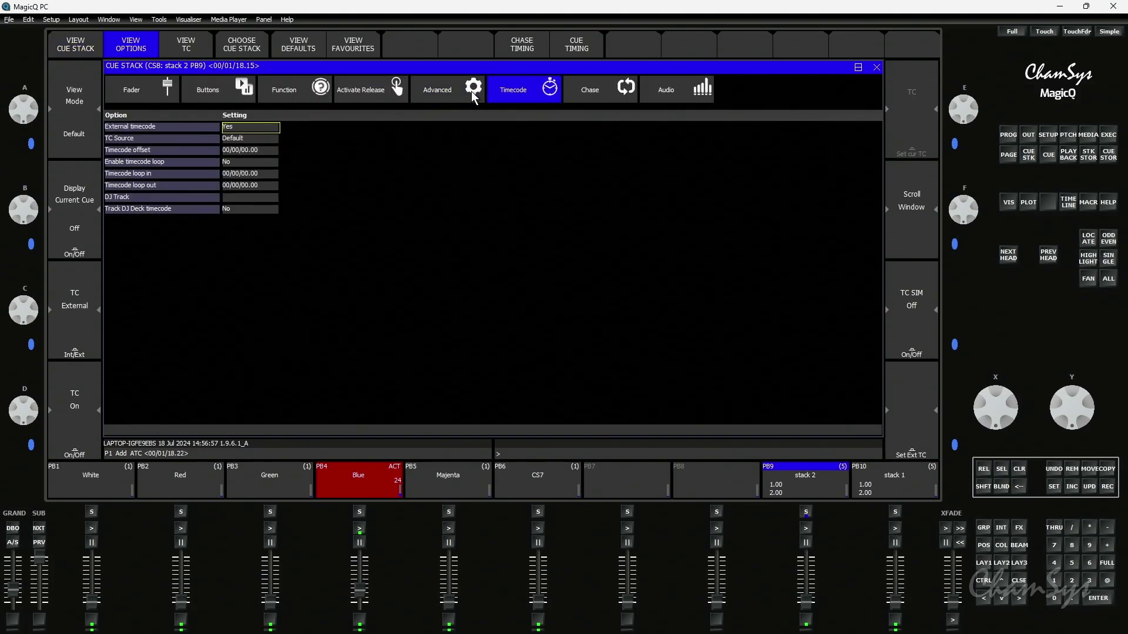
left_click(158, 137)
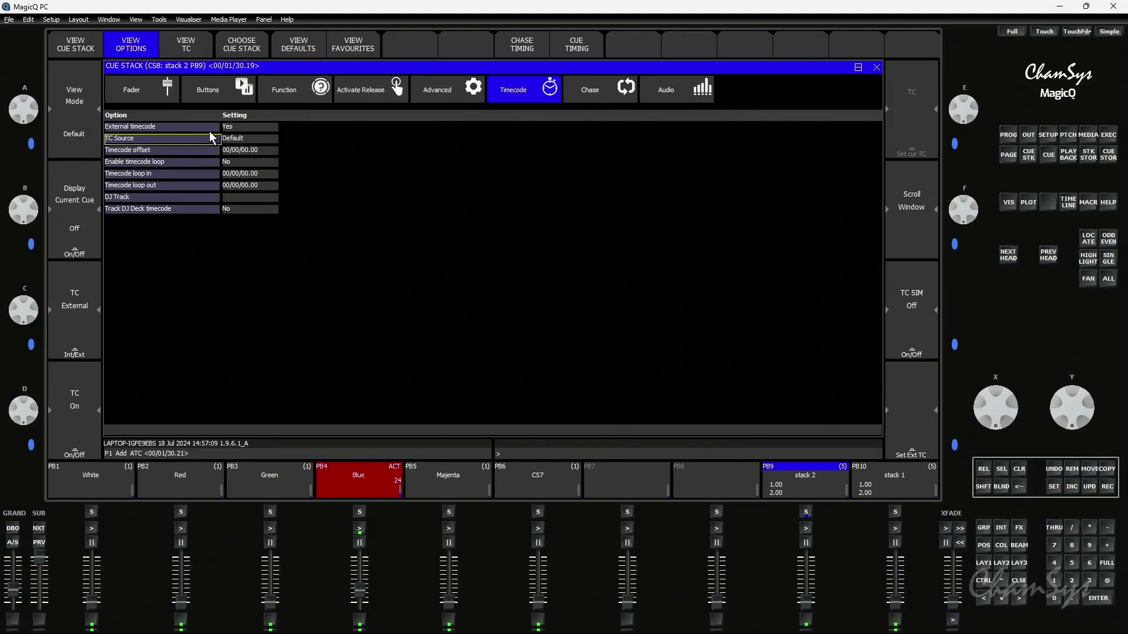
left_click(235, 138)
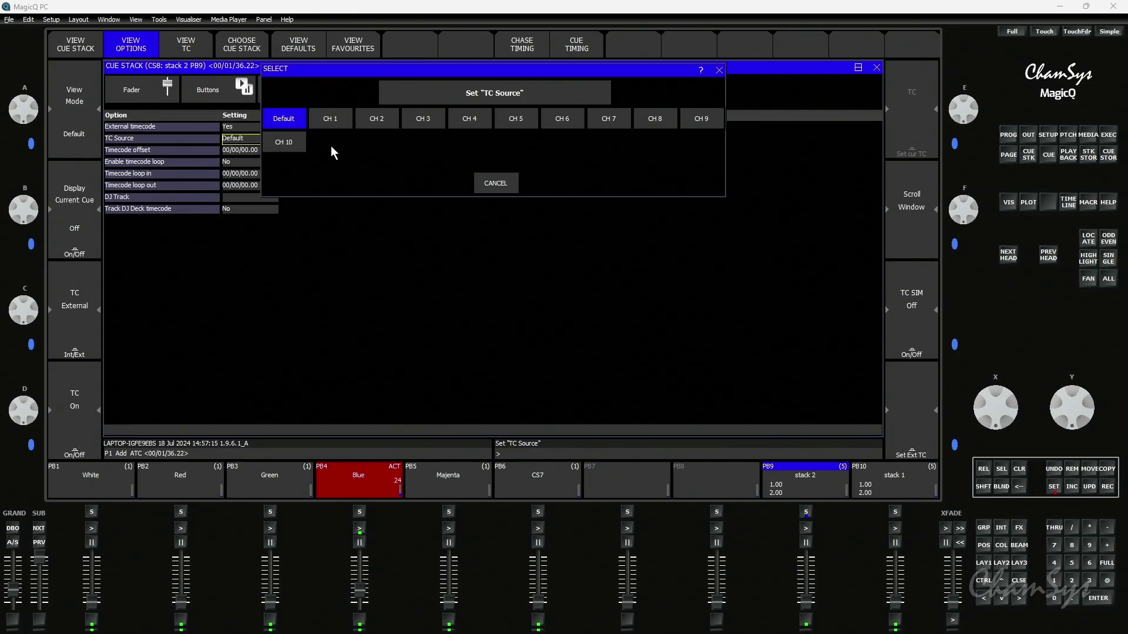
left_click(293, 147)
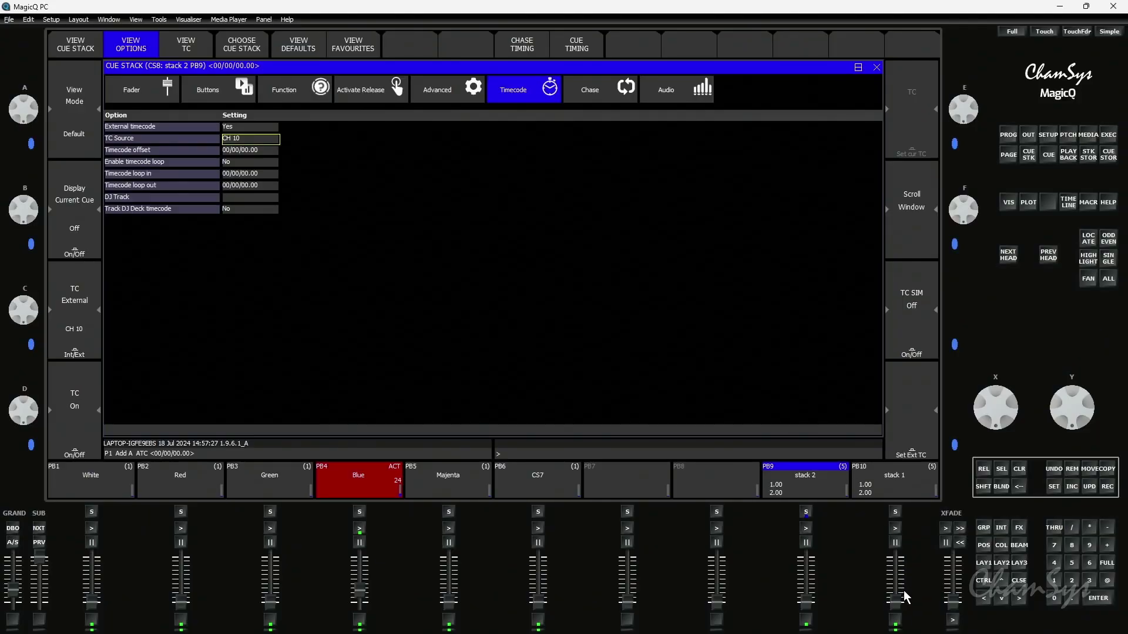
Step: Raise stacks 1 and 2 to full and watch stack 2's cue list follow timecode to cue 5
left_click_drag(903, 614, 896, 535)
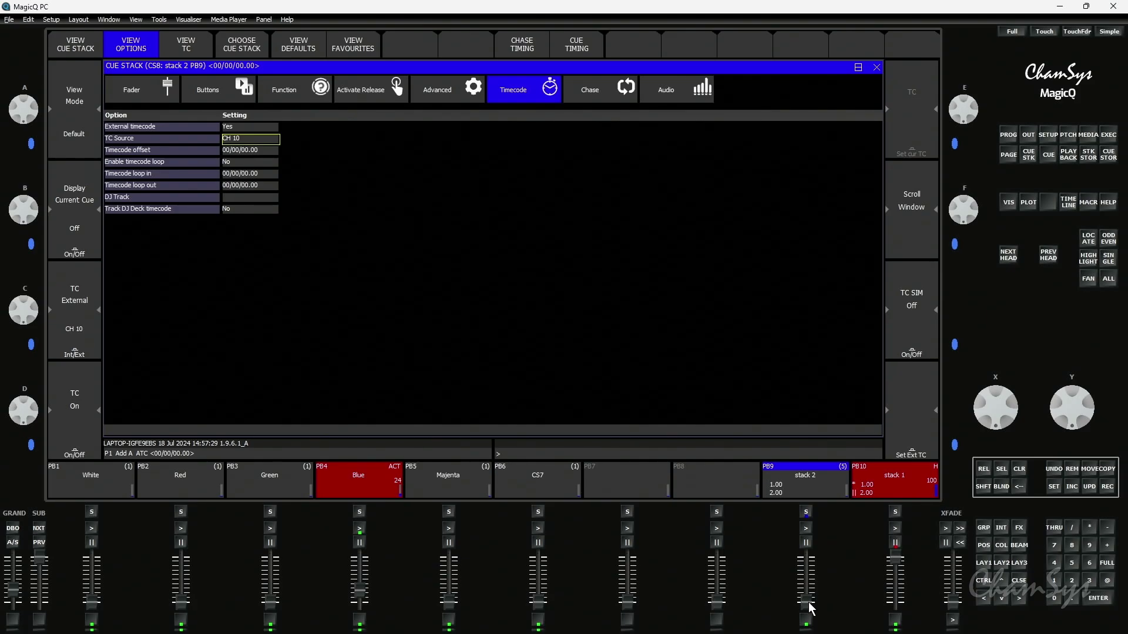
left_click_drag(811, 608, 807, 530)
left_click(807, 513)
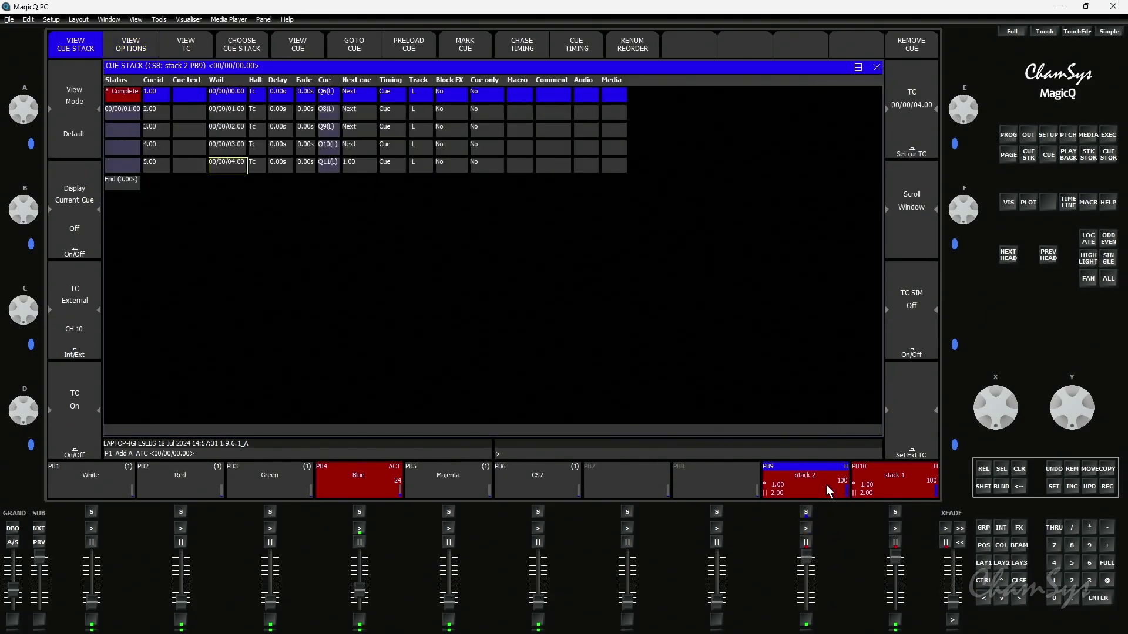